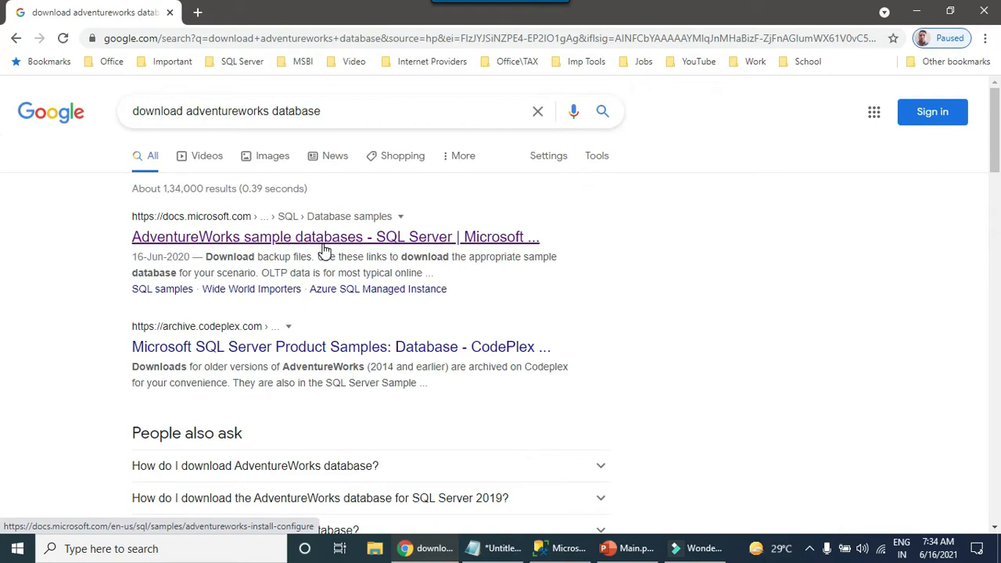
# Open Microsoft's AdventureWorks sample databases page from the search results and download the OLTP backup AdventureWorks2019.bak
pyautogui.click(225, 243)
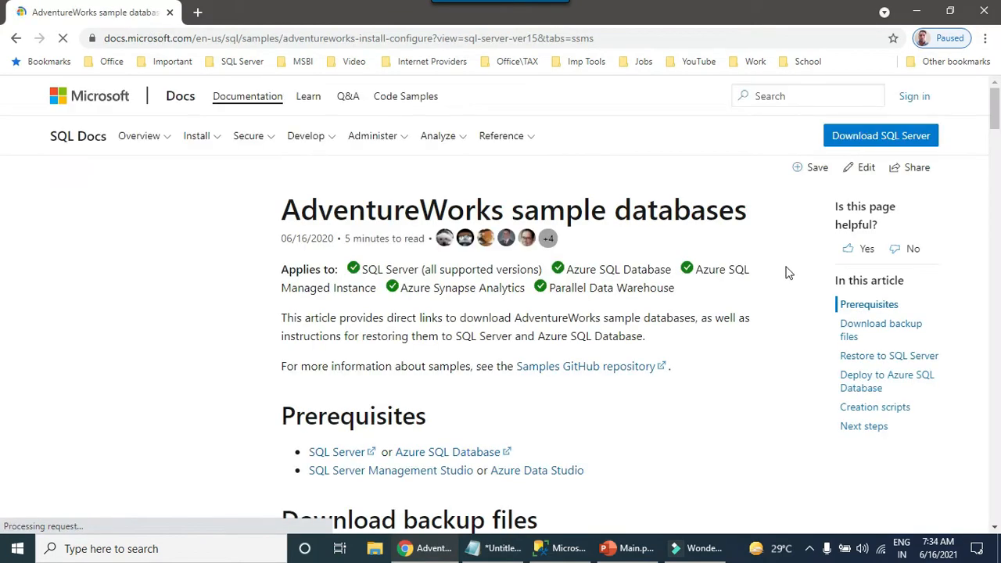
pyautogui.scroll(-3, 787, 274)
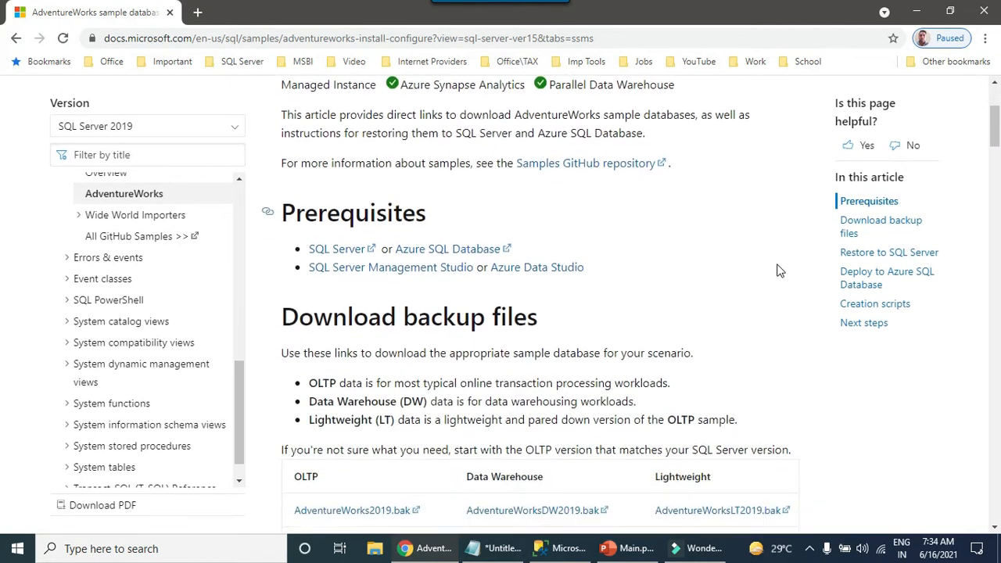
pyautogui.scroll(-3, 780, 271)
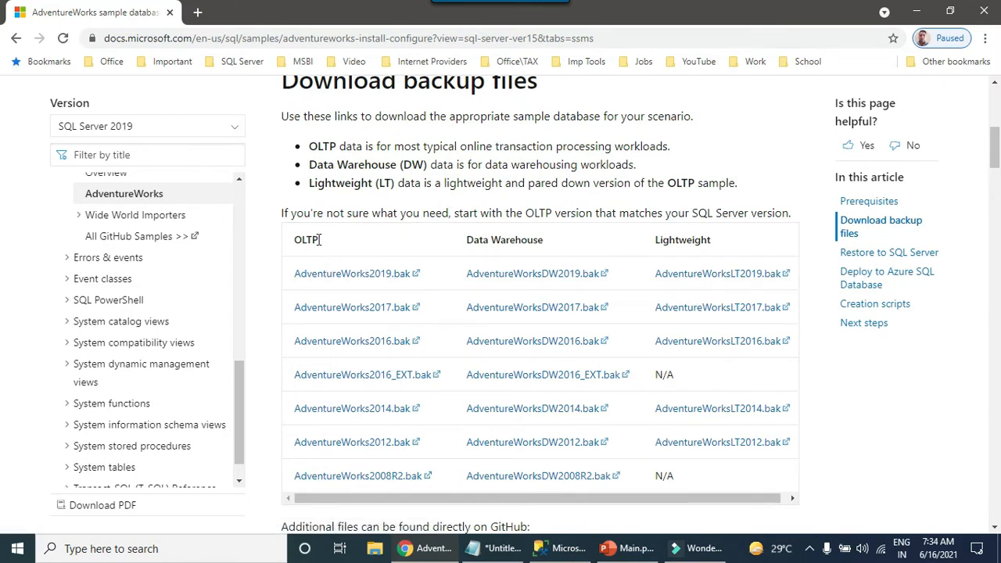
pyautogui.click(341, 274)
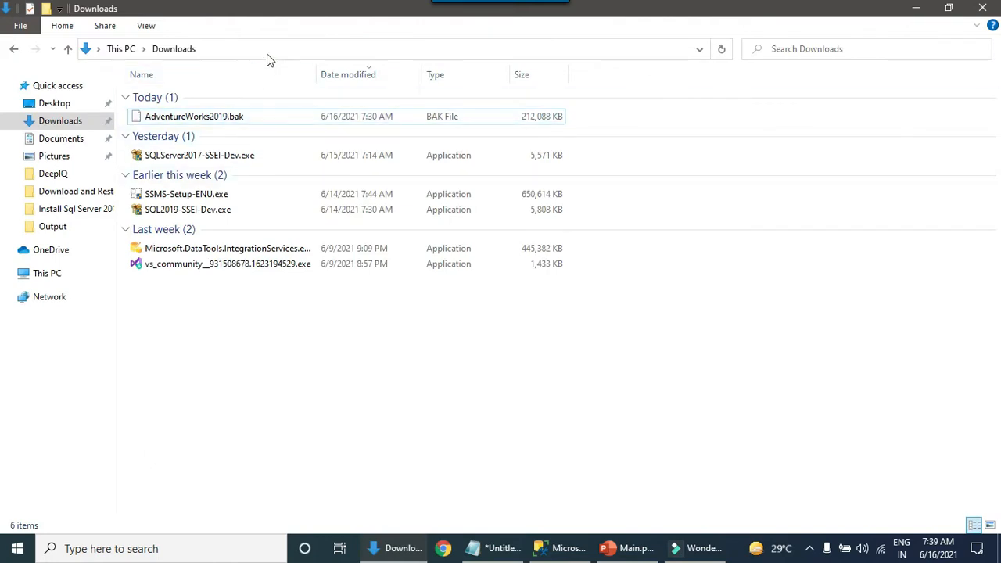
# Copy AdventureWorks2019.bak from the Downloads folder to the root of Local Disk (D:)
pyautogui.click(205, 116)
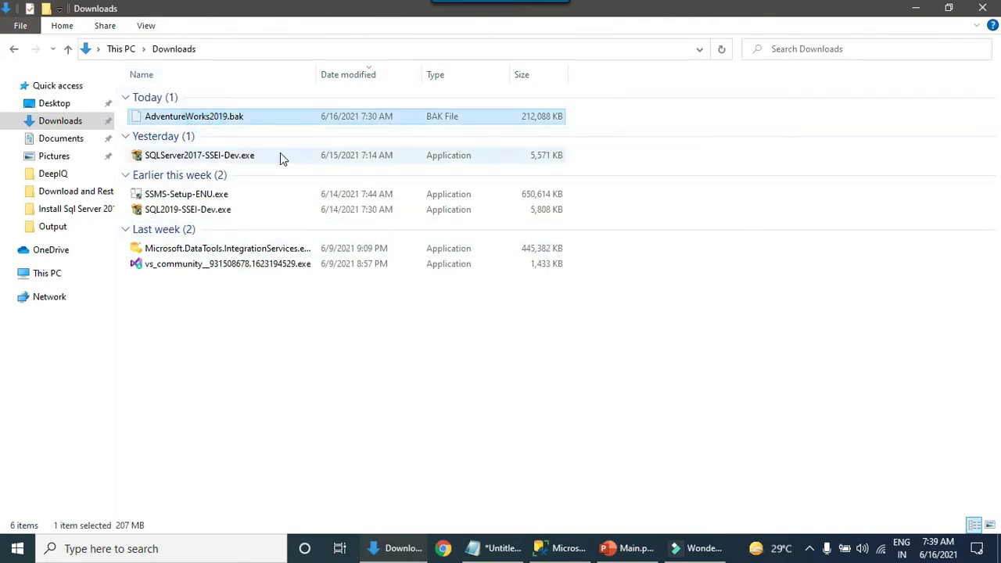
pyautogui.click(22, 276)
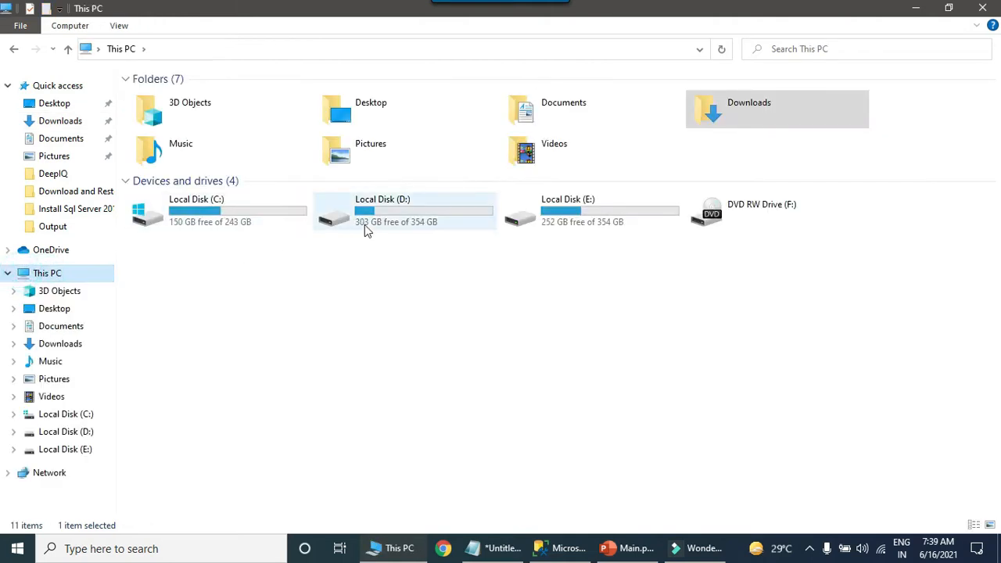
pyautogui.doubleClick(409, 208)
pyautogui.click(383, 364)
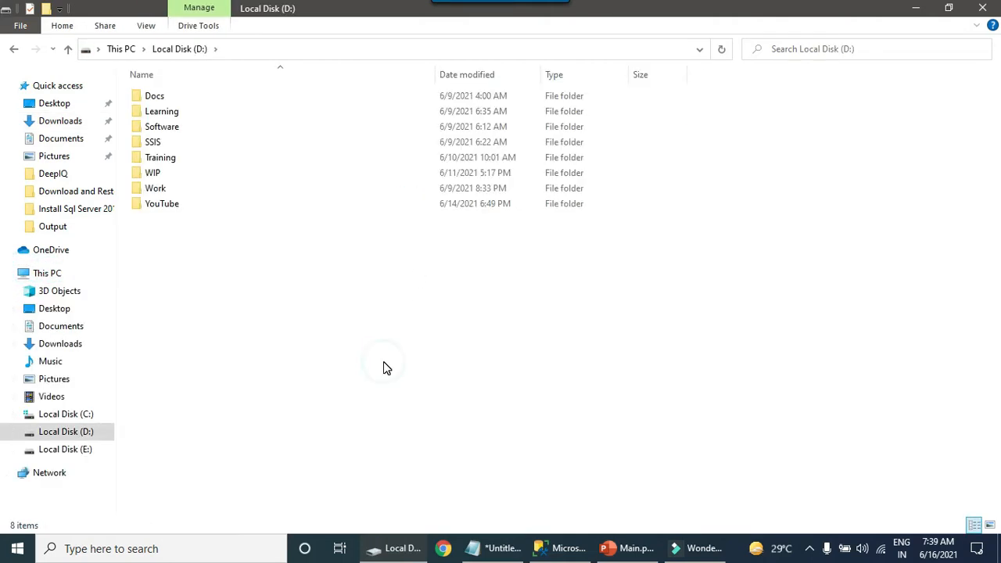
pyautogui.hotkey('ctrl', 'v')
pyautogui.click(321, 340)
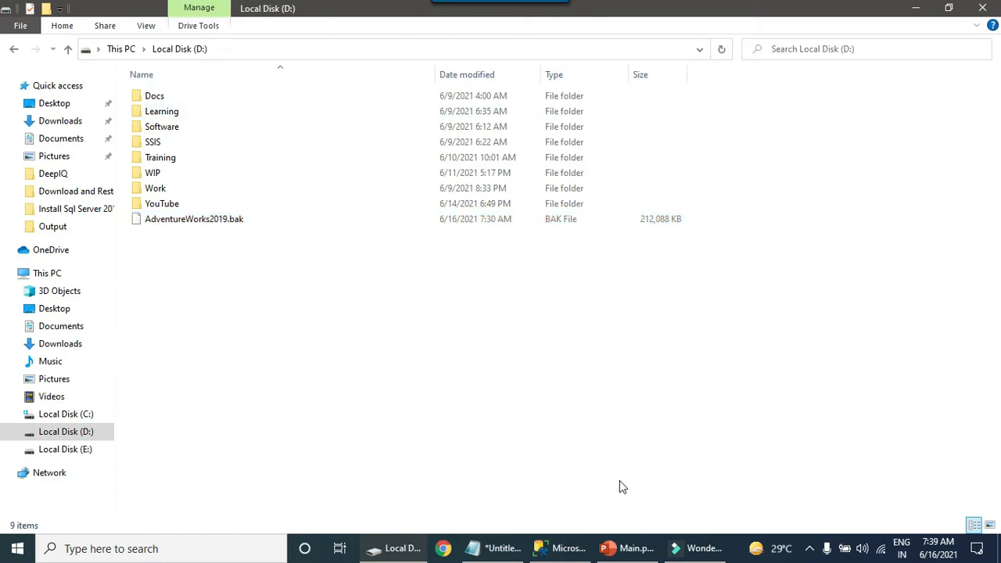
# Switch to SQL Server Management Studio and refresh the server's Databases folder
pyautogui.click(565, 548)
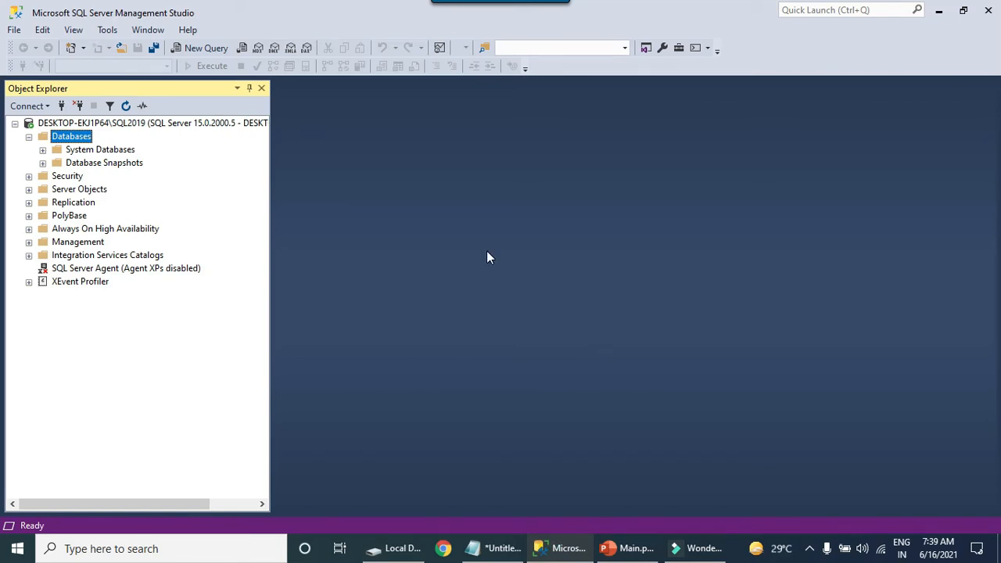
pyautogui.rightClick(78, 137)
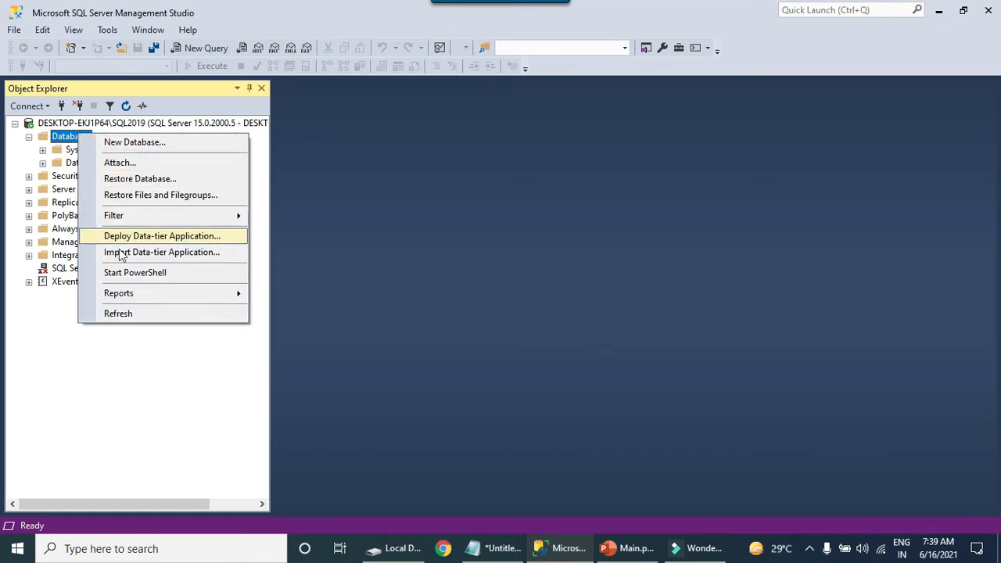
pyautogui.click(118, 313)
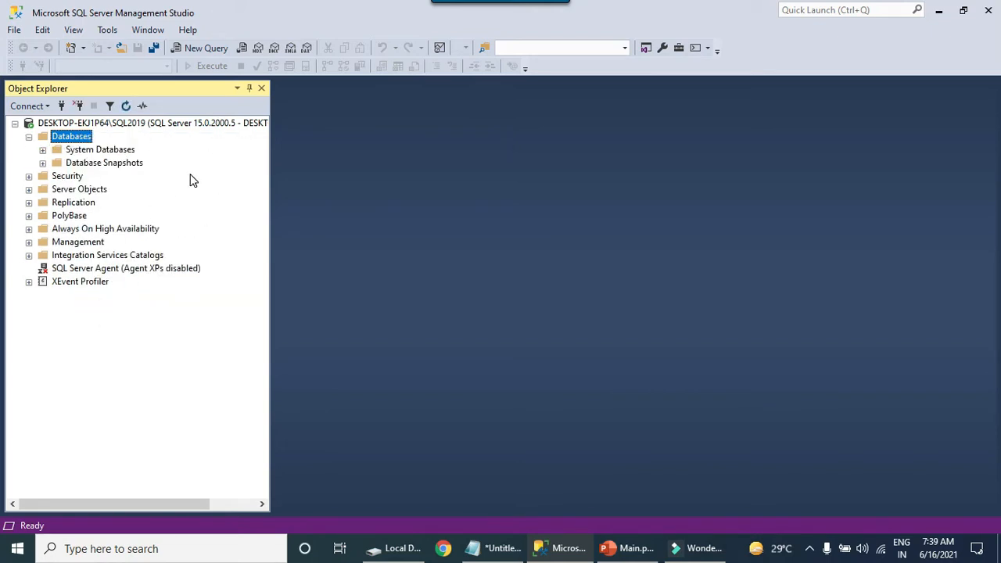
# Start a Restore Database operation on the Databases folder with Device as the source
pyautogui.rightClick(73, 139)
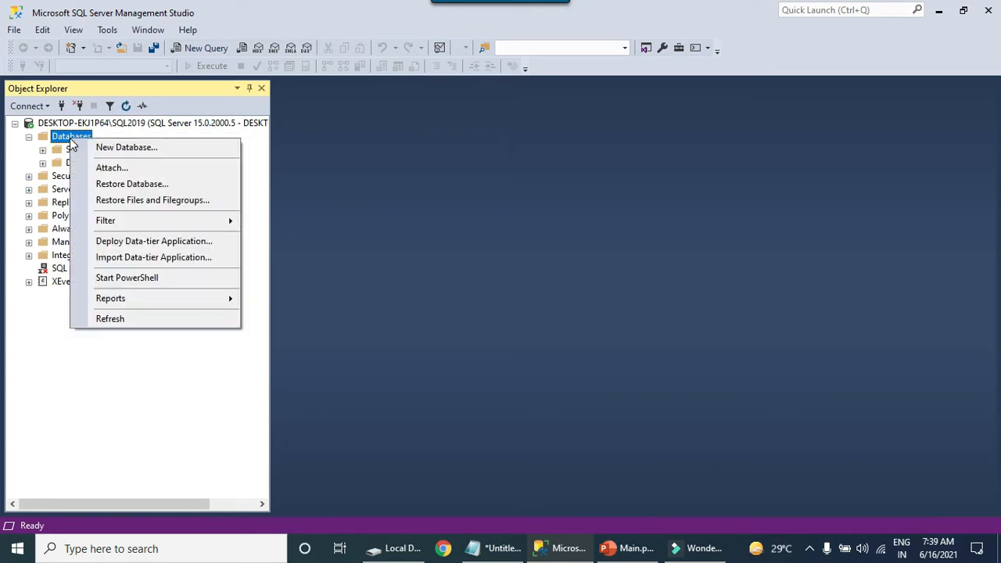
pyautogui.click(146, 185)
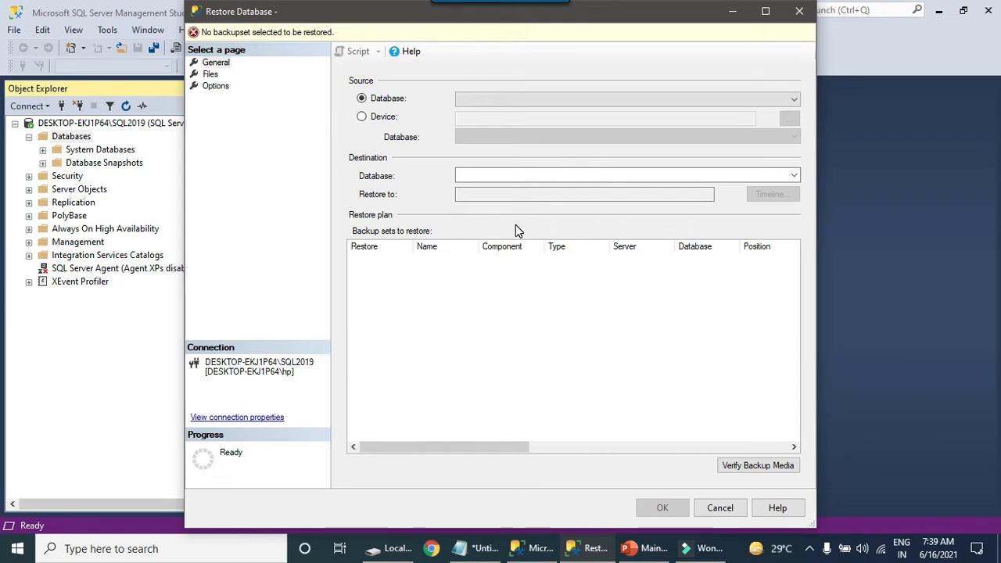
pyautogui.click(363, 119)
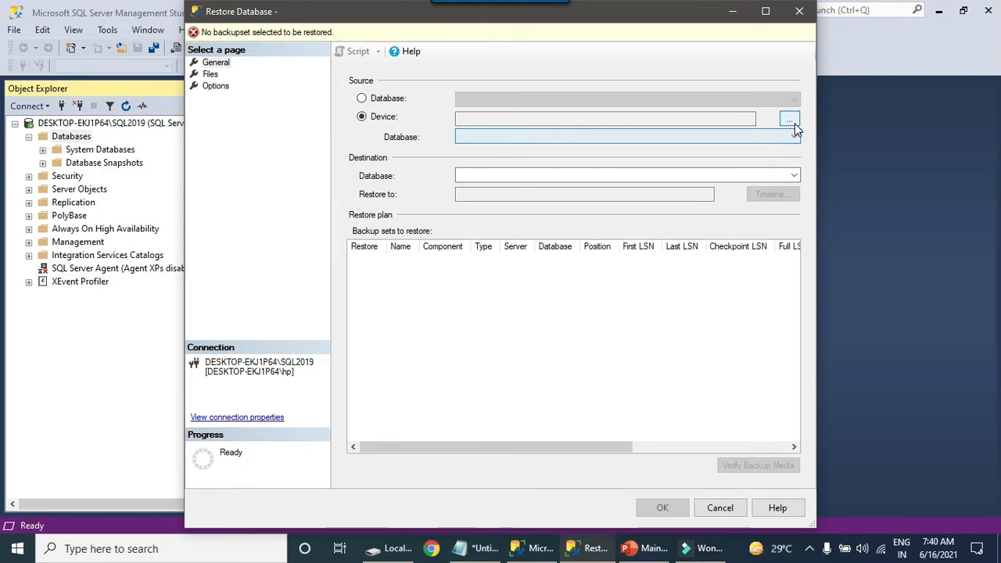
# Add D:\AdventureWorks2019.bak as the backup media file for the restore source
pyautogui.click(792, 119)
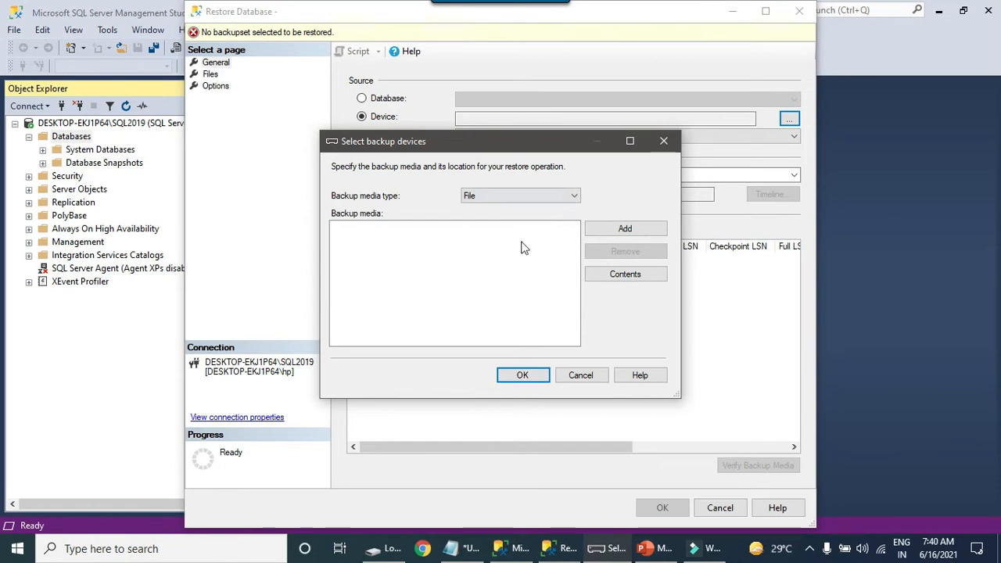
pyautogui.click(638, 230)
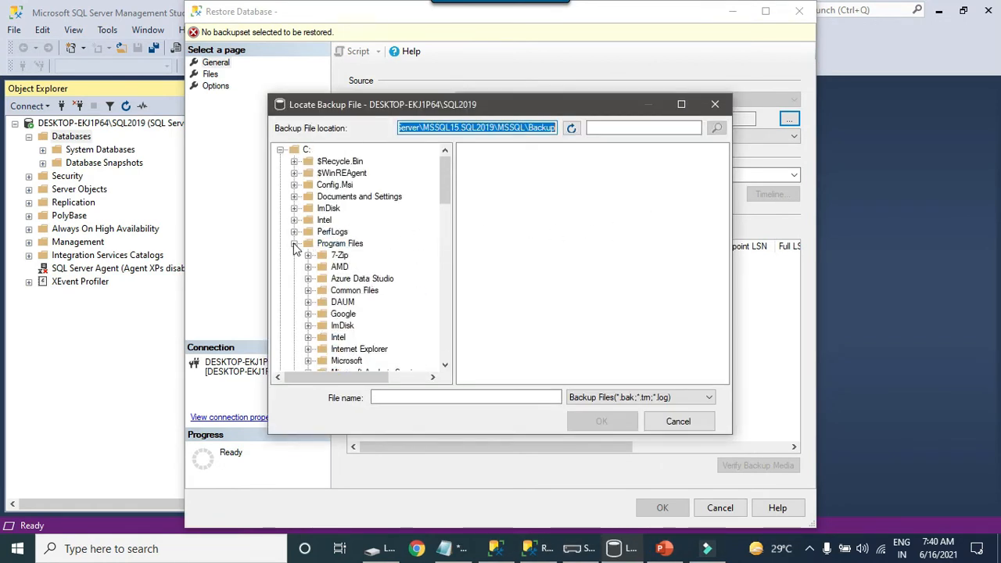
pyautogui.click(280, 150)
pyautogui.click(308, 162)
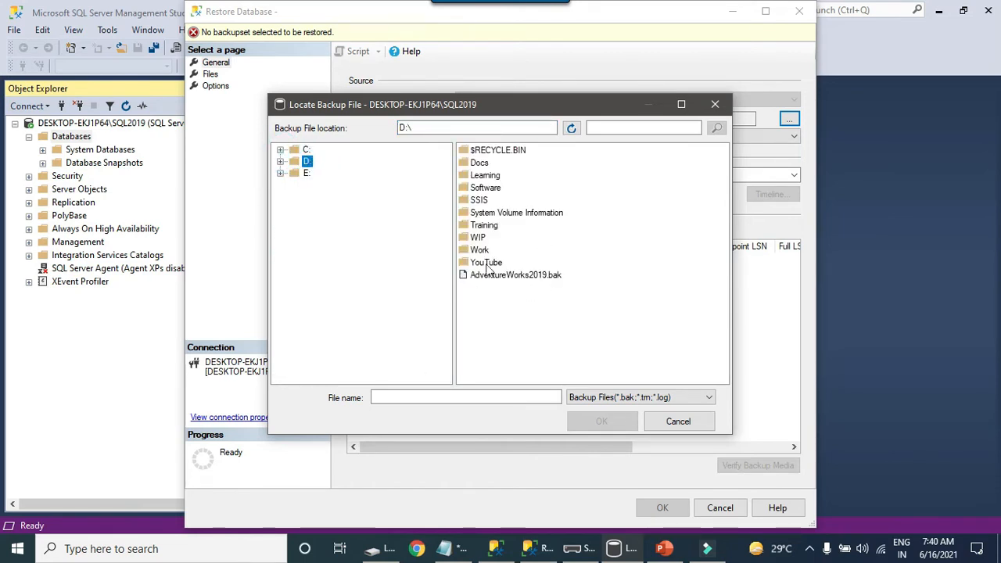
pyautogui.click(516, 276)
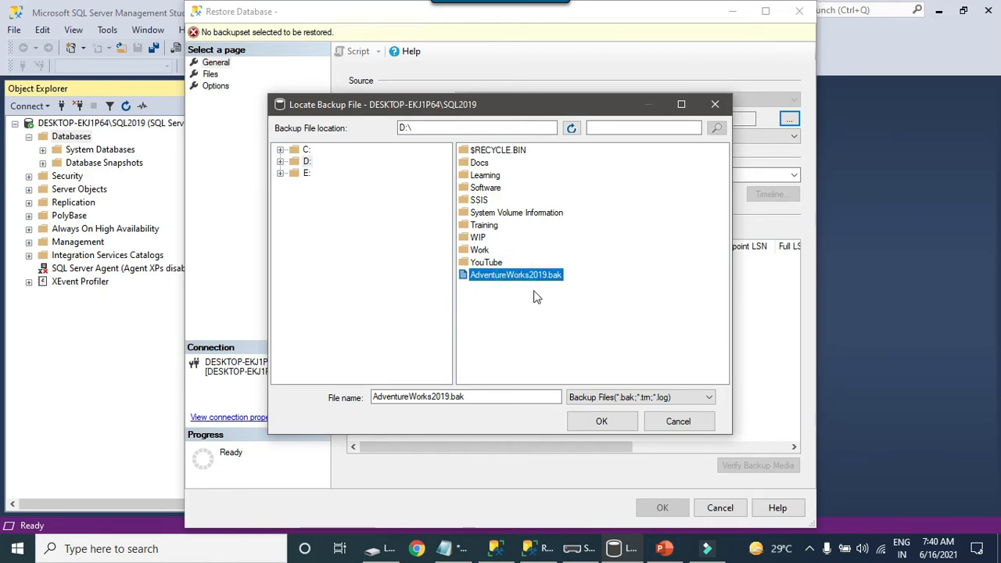
pyautogui.click(610, 423)
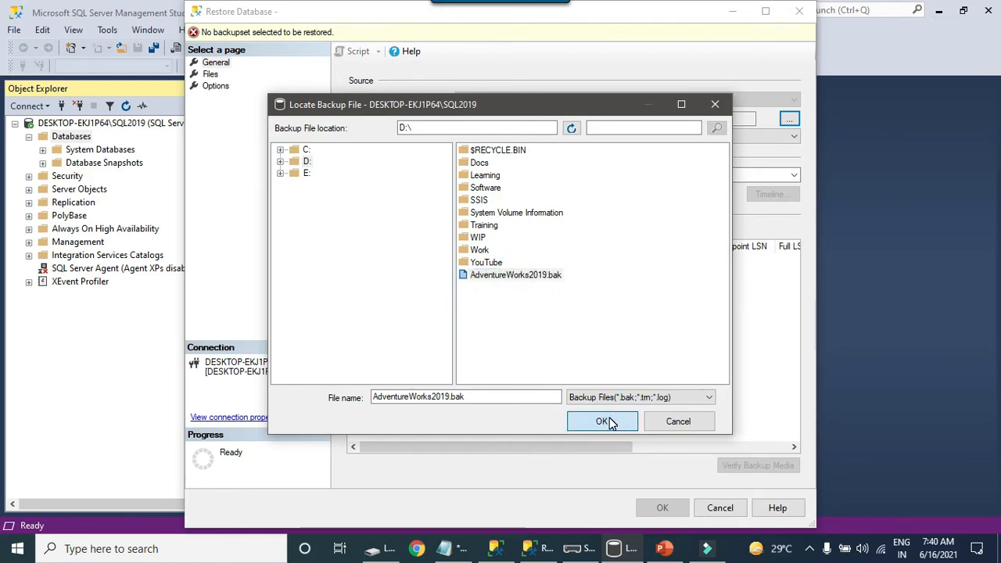
pyautogui.click(529, 376)
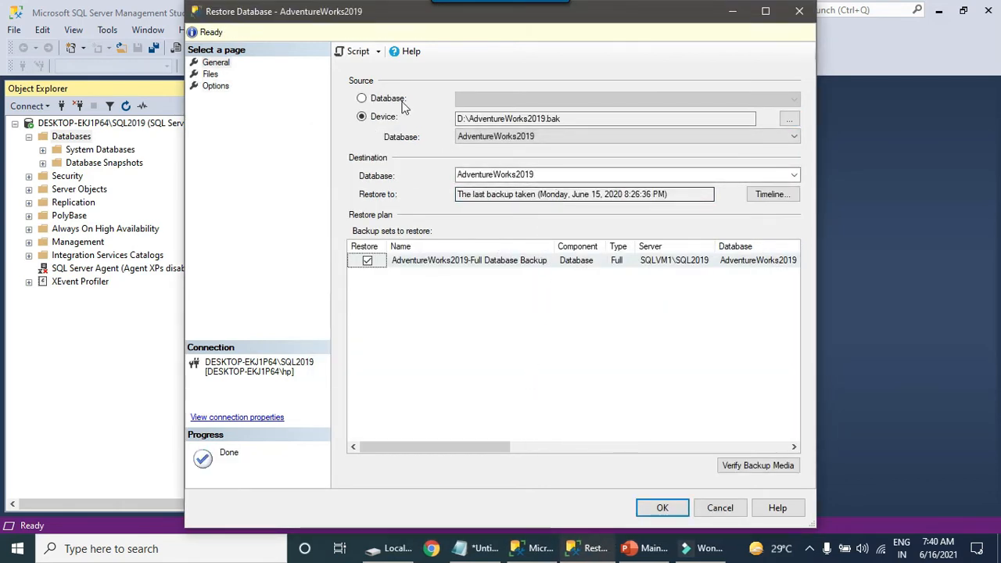
# Examine the restore's file settings, enlarging the dialog and widening the columns to read the full logical names and paths
pyautogui.click(212, 75)
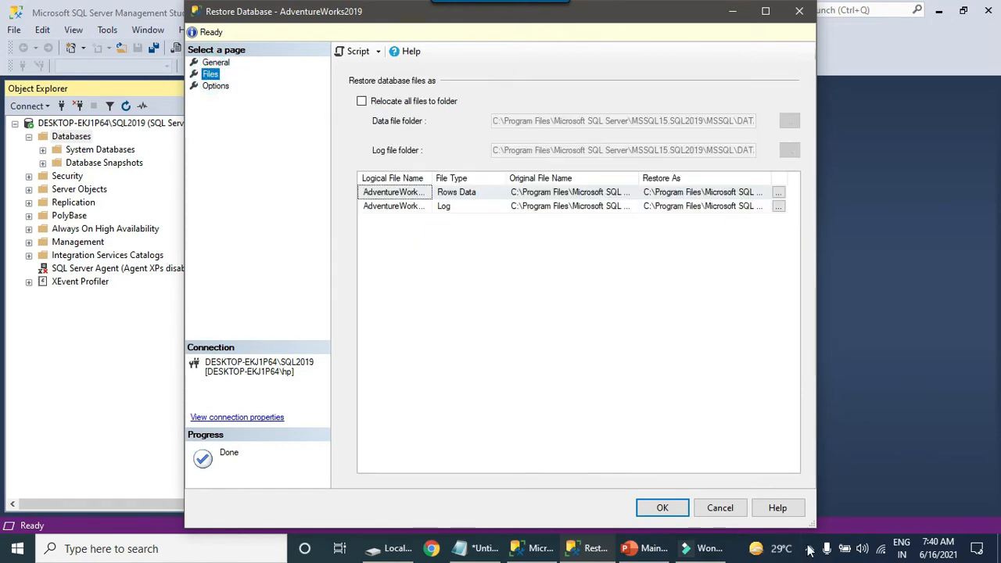
pyautogui.moveTo(810, 529); pyautogui.dragTo(1000, 484)
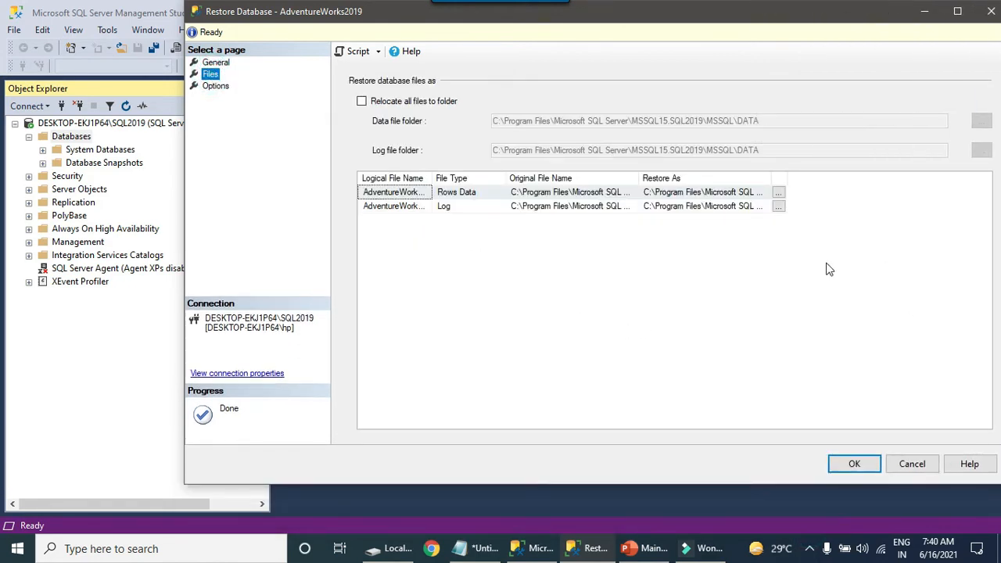
pyautogui.moveTo(640, 178); pyautogui.dragTo(925, 174)
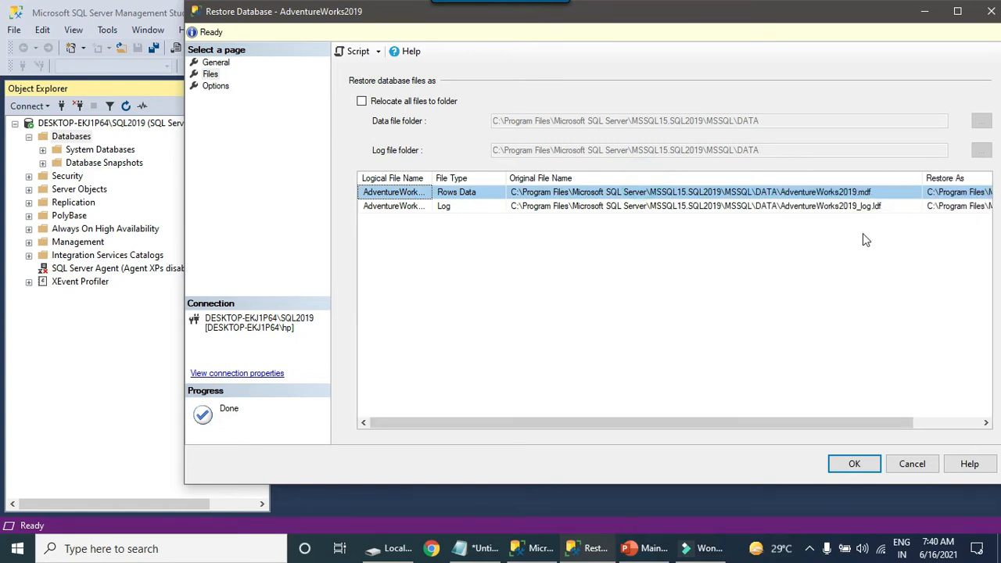
pyautogui.moveTo(820, 424); pyautogui.dragTo(977, 385)
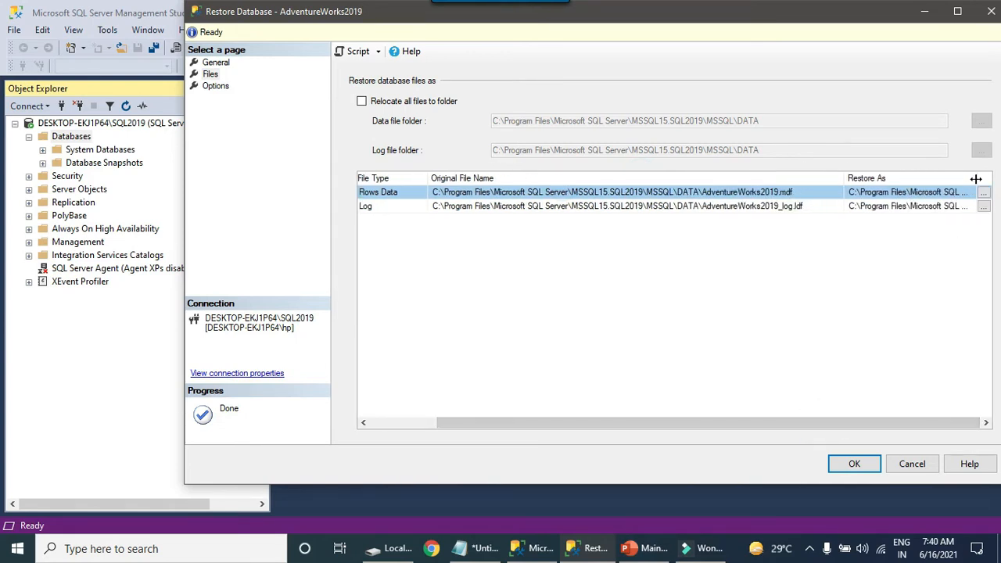
pyautogui.moveTo(977, 177); pyautogui.dragTo(998, 176)
pyautogui.moveTo(917, 426); pyautogui.dragTo(638, 435)
pyautogui.doubleClick(433, 177)
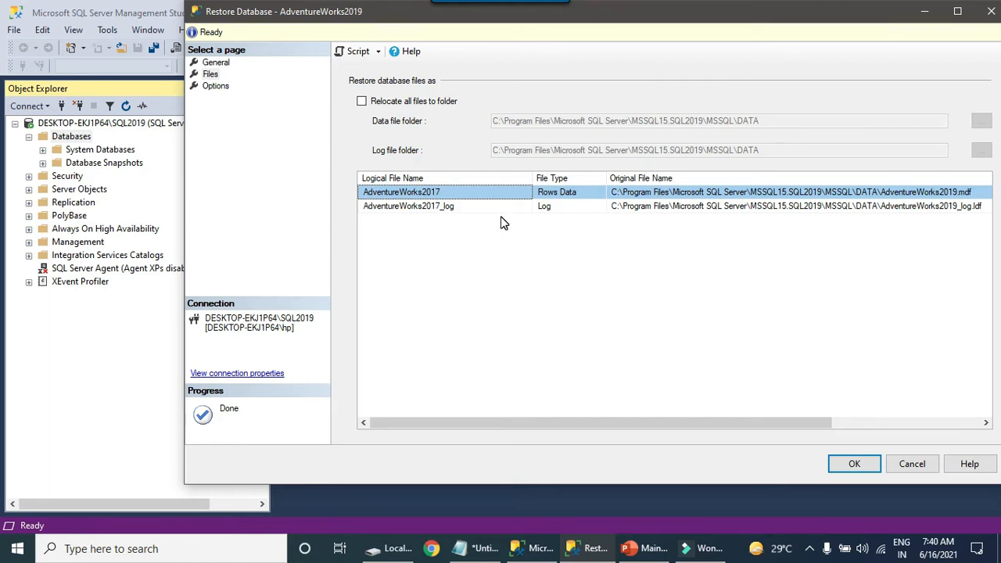
# Compare the logical data and log file names with the name of the backup file on Local Disk (D:)
pyautogui.click(483, 197)
pyautogui.click(429, 206)
pyautogui.click(439, 192)
pyautogui.click(389, 549)
pyautogui.click(208, 227)
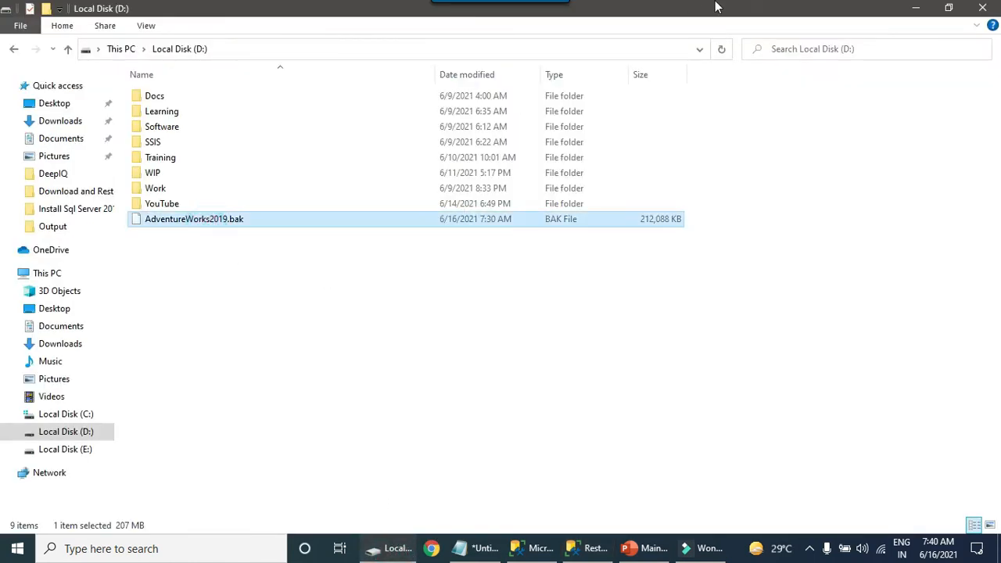
pyautogui.click(916, 8)
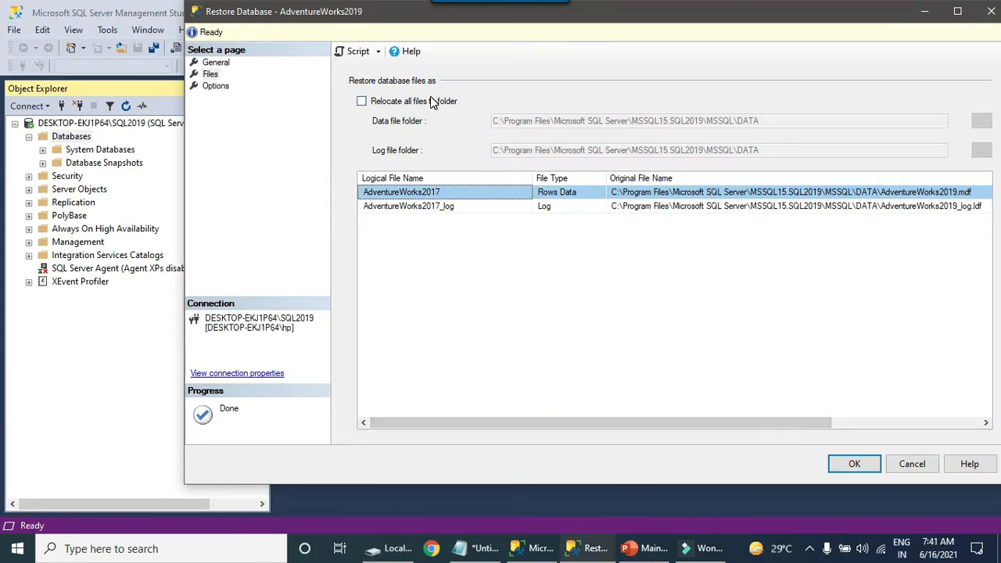
# Relocate all restored files to C:\Program Files\Microsoft SQL Server\MSSQL15.SQL2019\MSSQL\DATA and run the AdventureWorks2019 restore
pyautogui.click(362, 101)
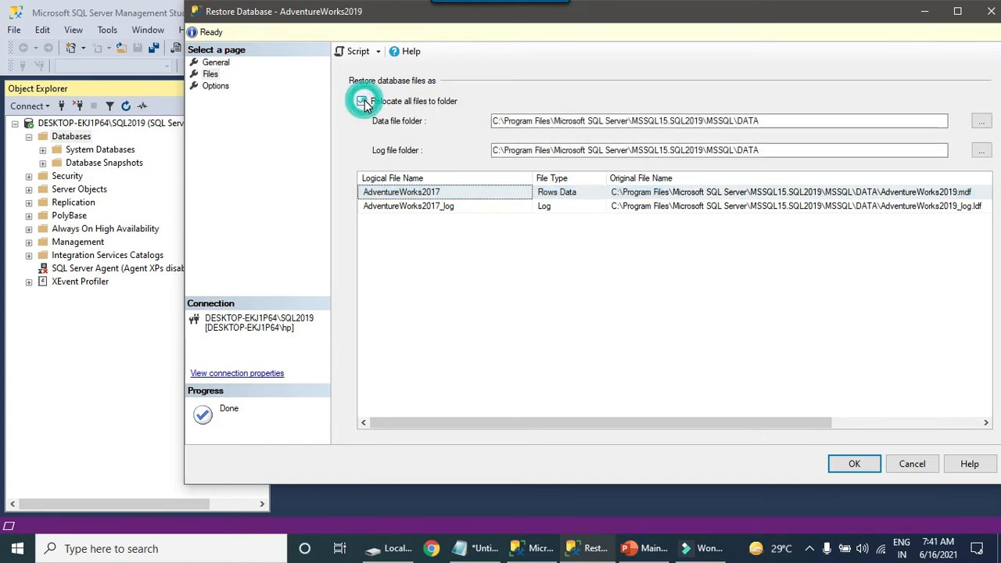
pyautogui.click(469, 195)
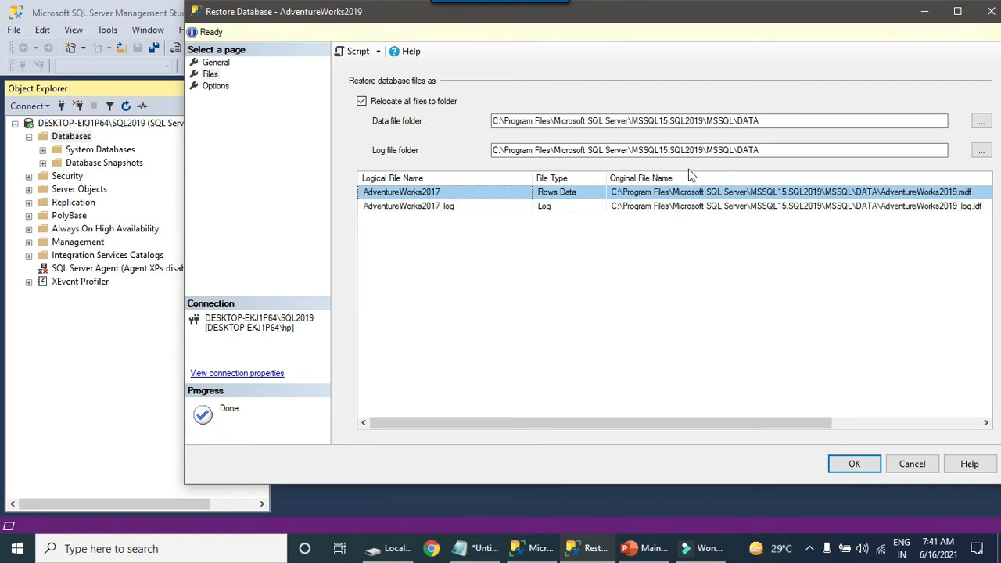
pyautogui.click(782, 121)
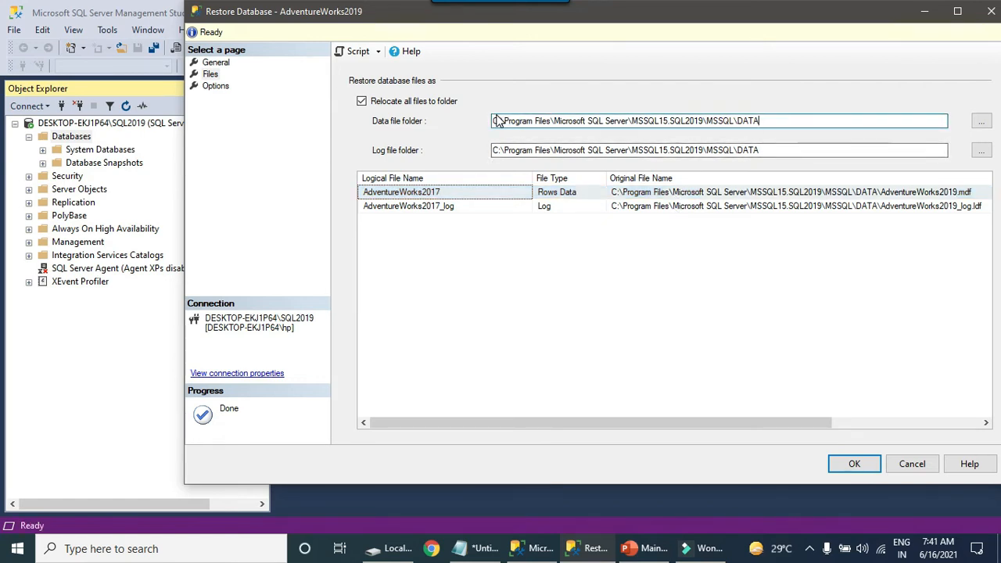
pyautogui.click(763, 149)
pyautogui.tripleClick(760, 150)
pyautogui.click(781, 120)
pyautogui.click(787, 150)
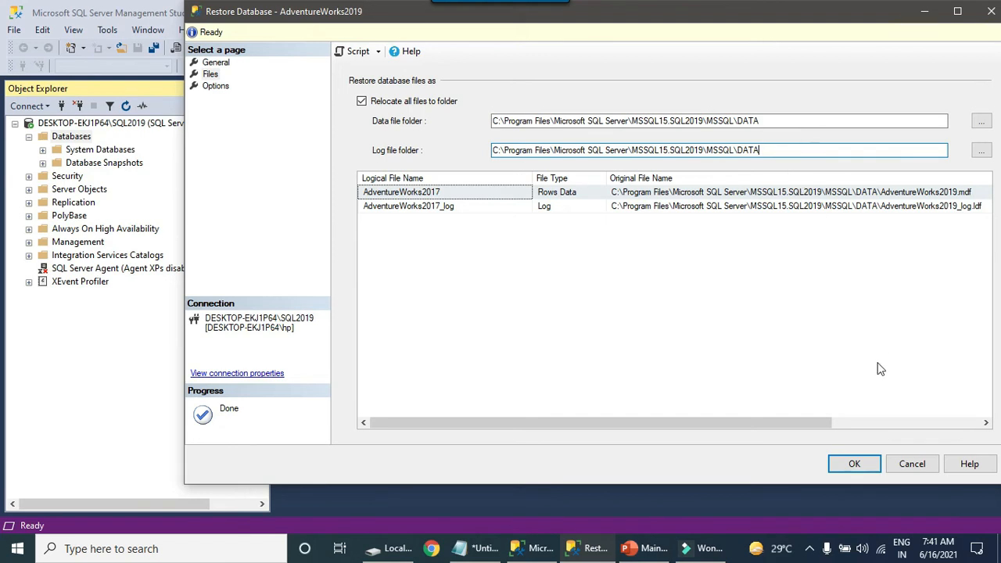
pyautogui.click(851, 463)
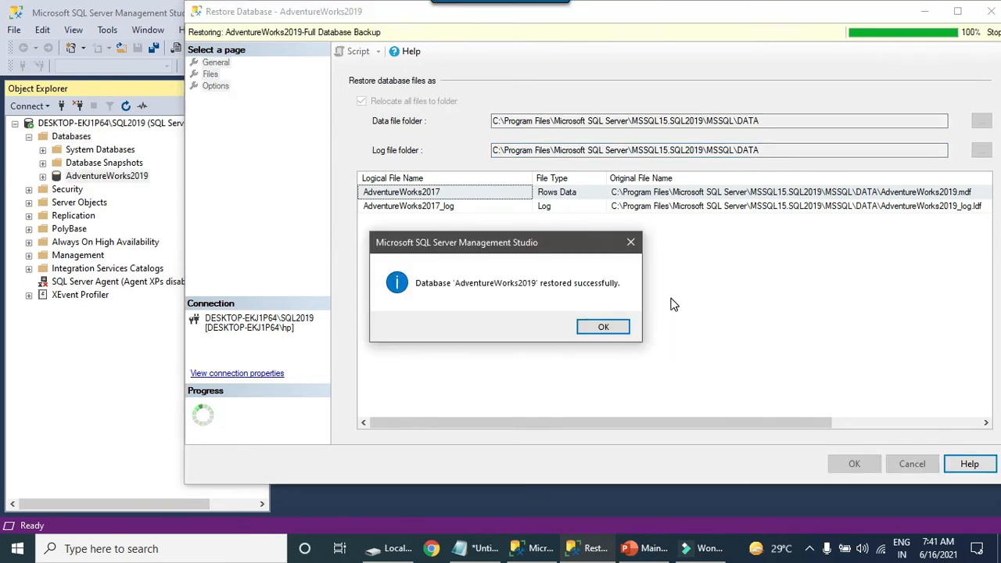
pyautogui.click(604, 332)
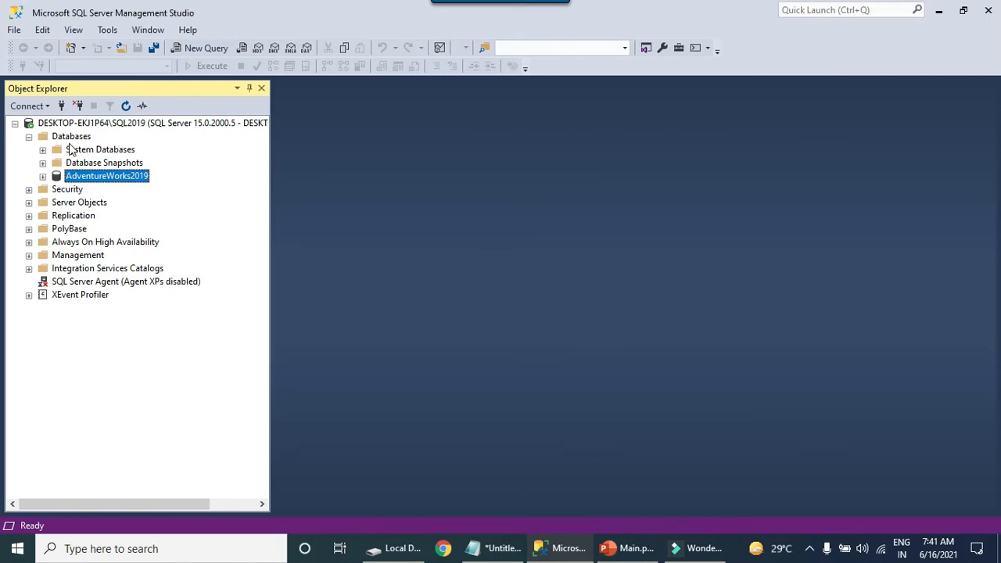
# Expand the AdventureWorks2019 database and its Tables folder, and look through the restored tables
pyautogui.rightClick(71, 137)
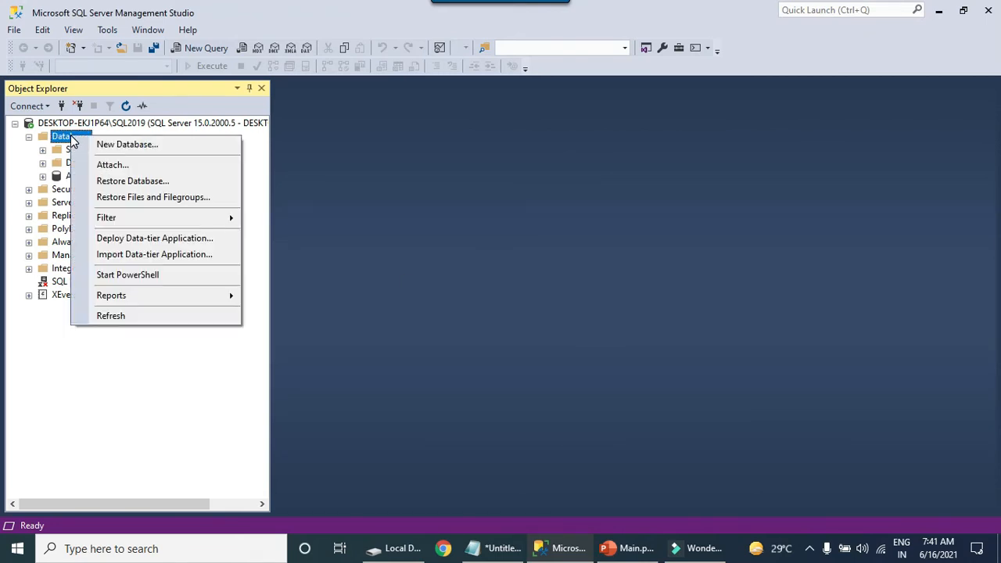
pyautogui.click(60, 177)
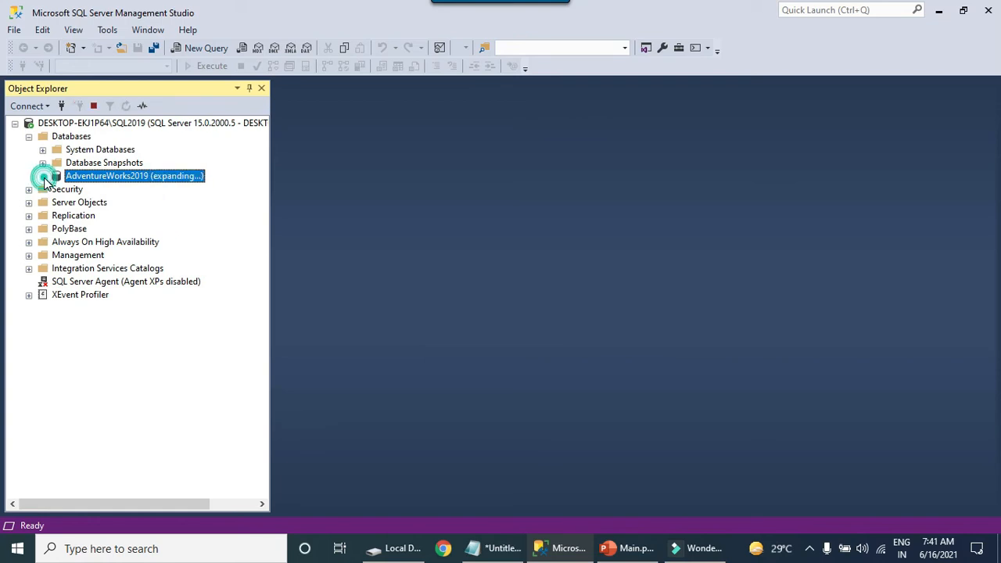
pyautogui.click(42, 176)
pyautogui.click(56, 202)
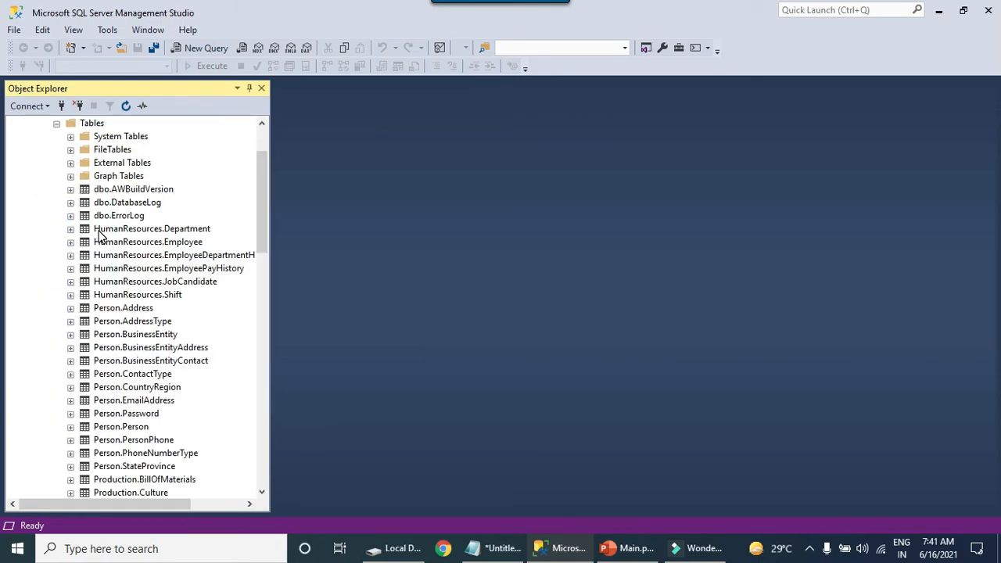
pyautogui.scroll(-20, 126, 266)
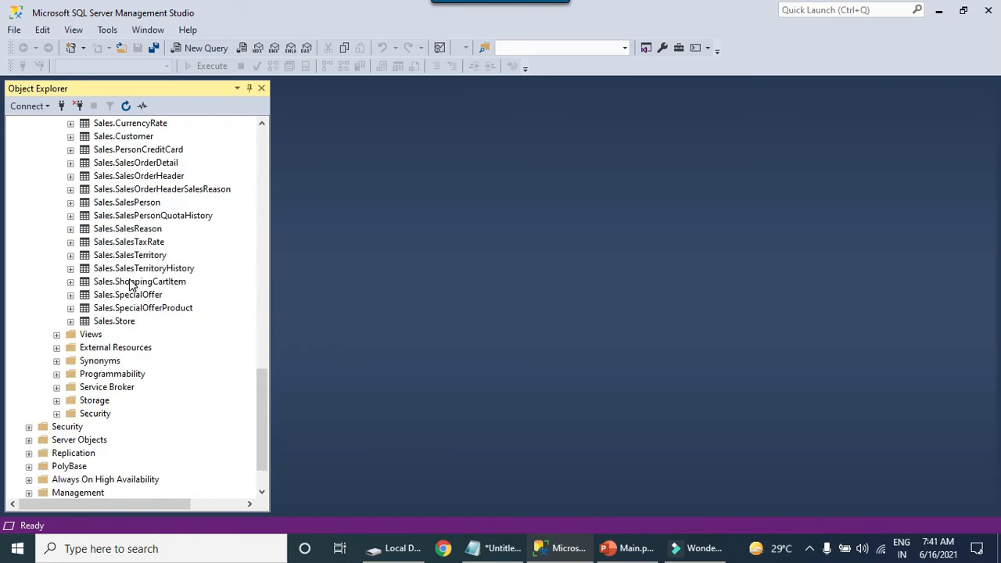
pyautogui.scroll(17, 130, 286)
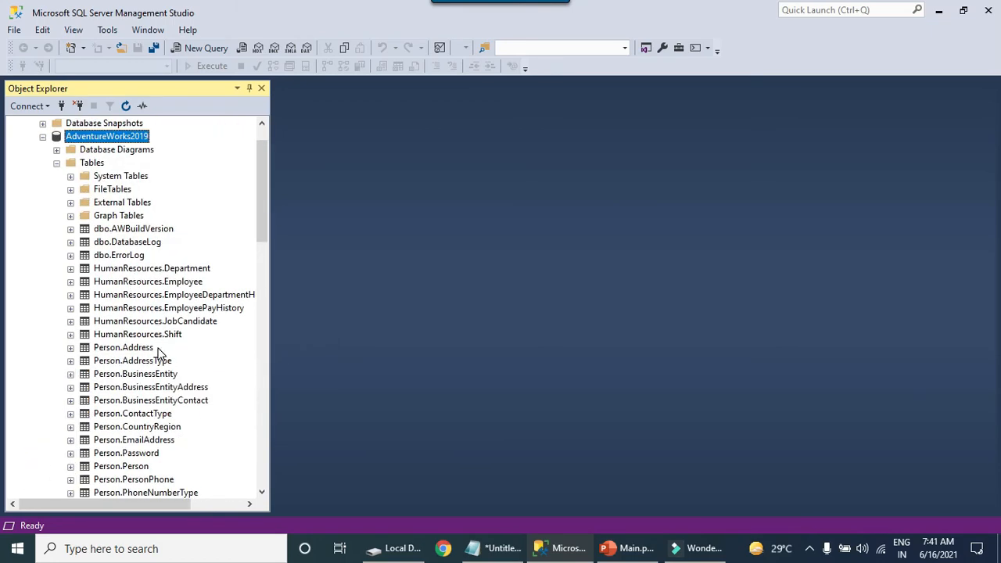
# Query the top 1000 rows of the Person.Person table in AdventureWorks2019
pyautogui.scroll(-1, 133, 365)
pyautogui.scroll(-1, 134, 365)
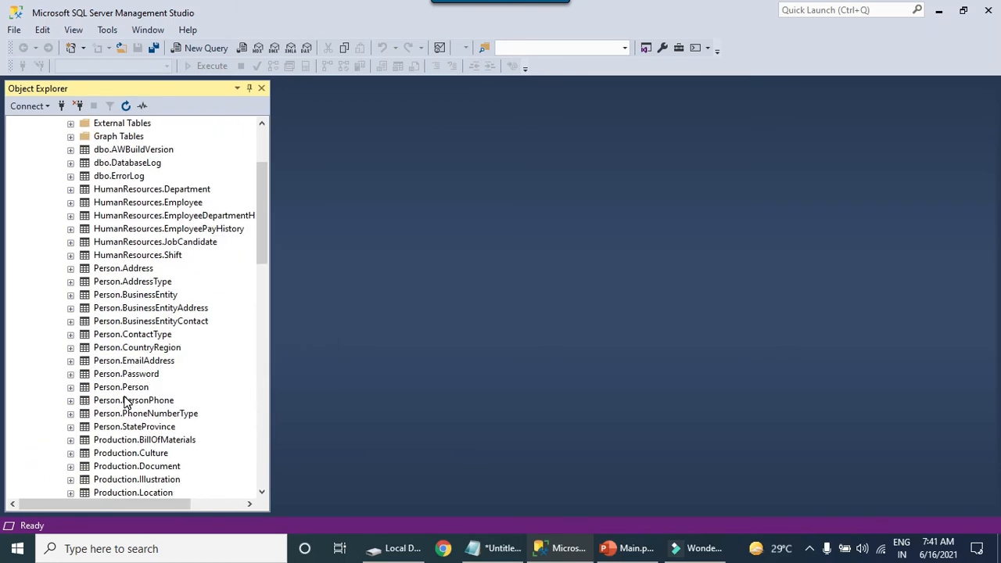
pyautogui.rightClick(126, 387)
pyautogui.click(206, 225)
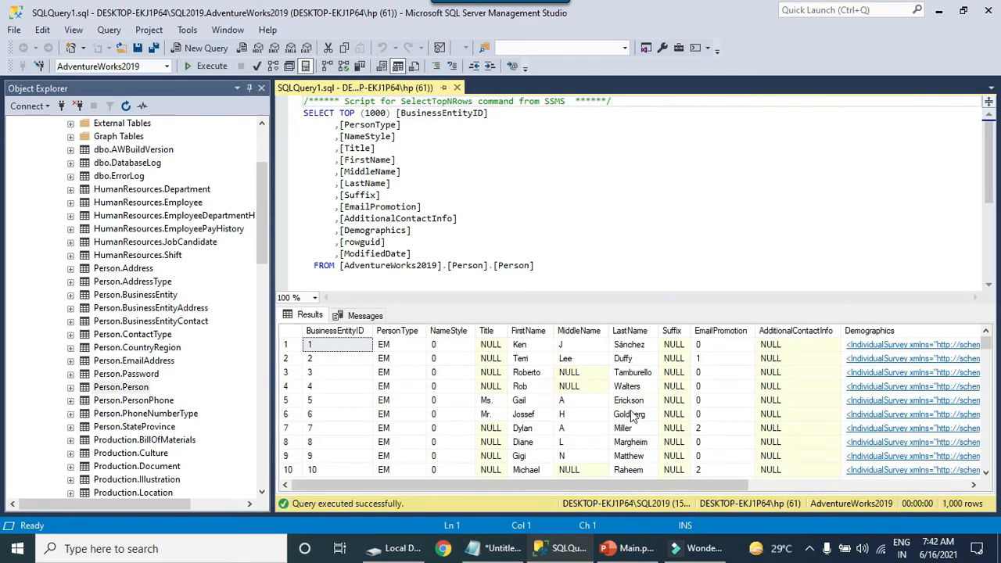
# Examine the returned Person.Person rows through to the last record and review the query, and switch to the PowerPoint presentation
pyautogui.scroll(-11, 628, 409)
pyautogui.moveTo(987, 350); pyautogui.dragTo(980, 483)
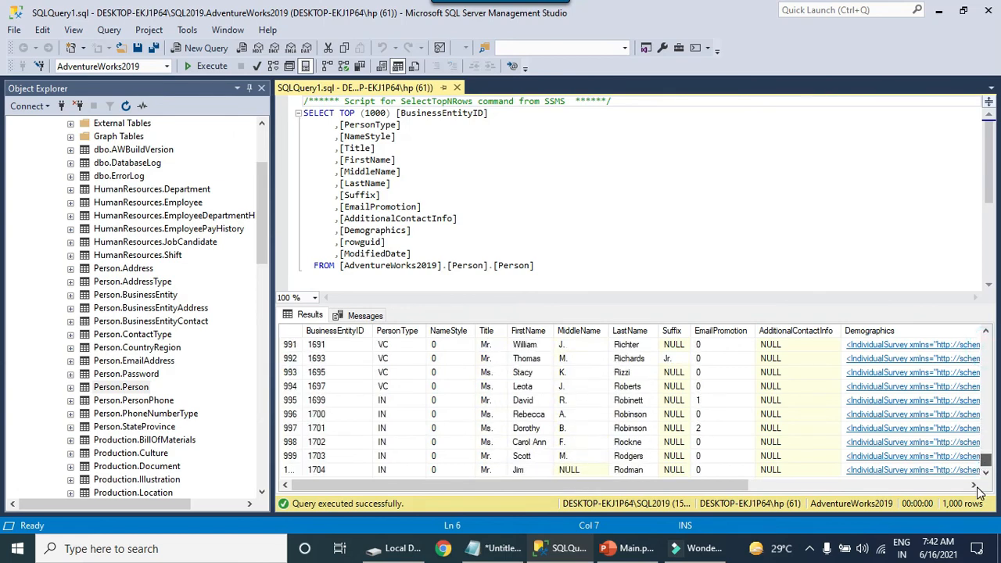
pyautogui.moveTo(675, 486); pyautogui.dragTo(461, 490)
pyautogui.click(487, 220)
pyautogui.scroll(3, 217, 239)
pyautogui.click(628, 235)
pyautogui.click(636, 551)
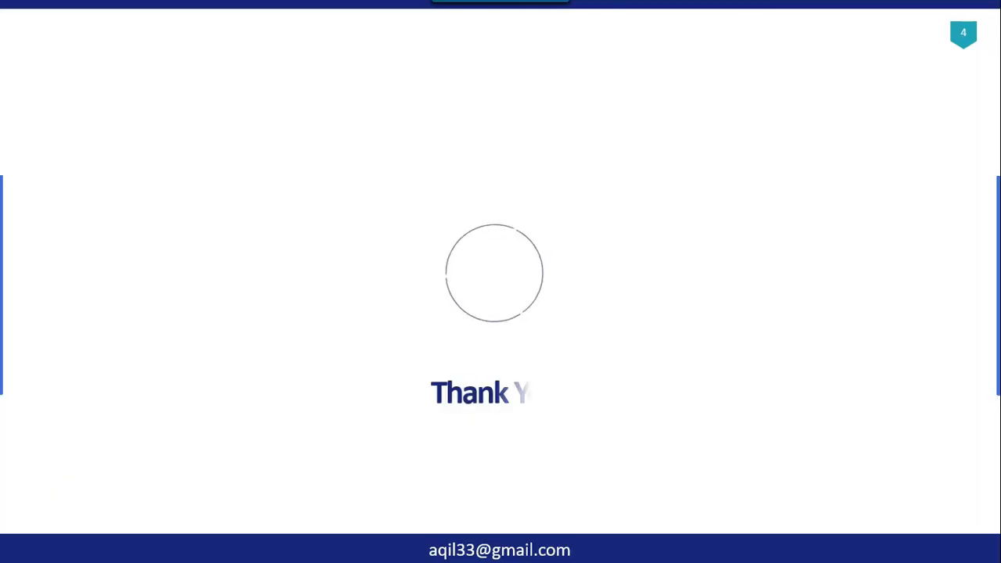